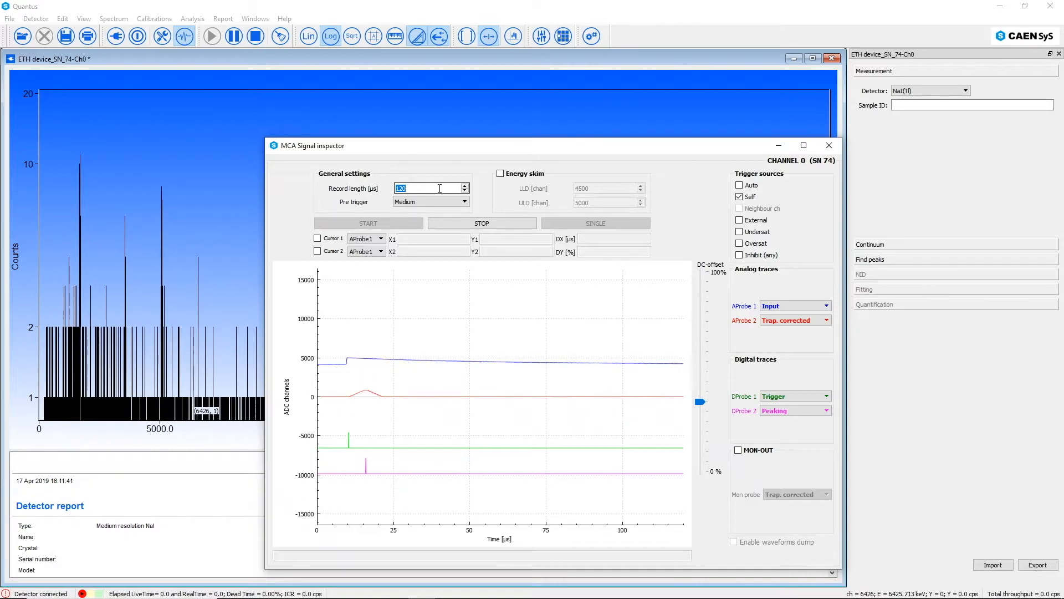
# - Set analog probe 1 to Fast discriminator and analog probe 2 to Threshold in the signal inspector
pyautogui.click(442, 308)
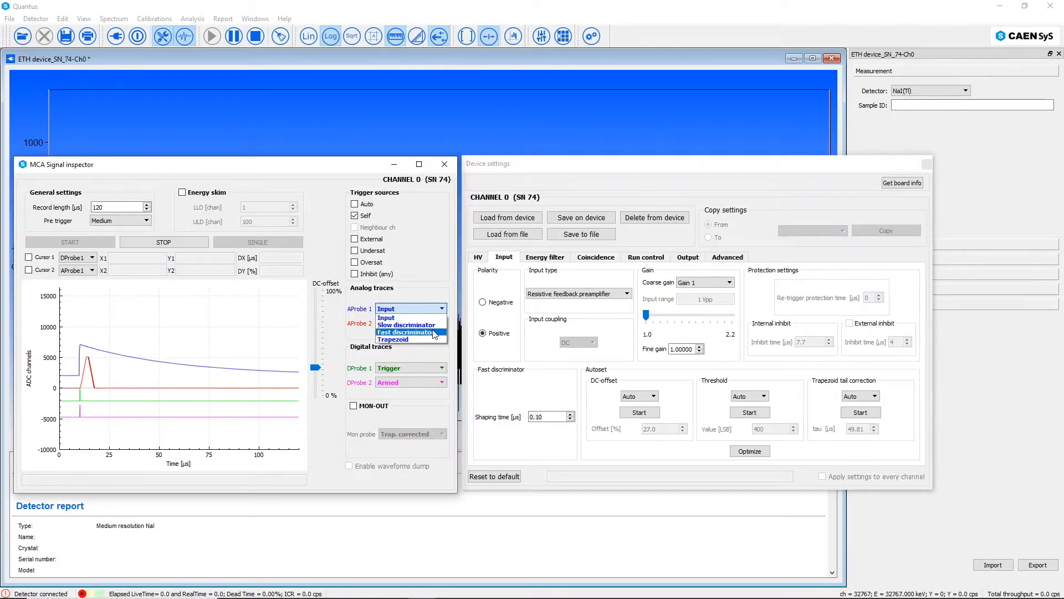
pyautogui.click(435, 332)
pyautogui.click(438, 323)
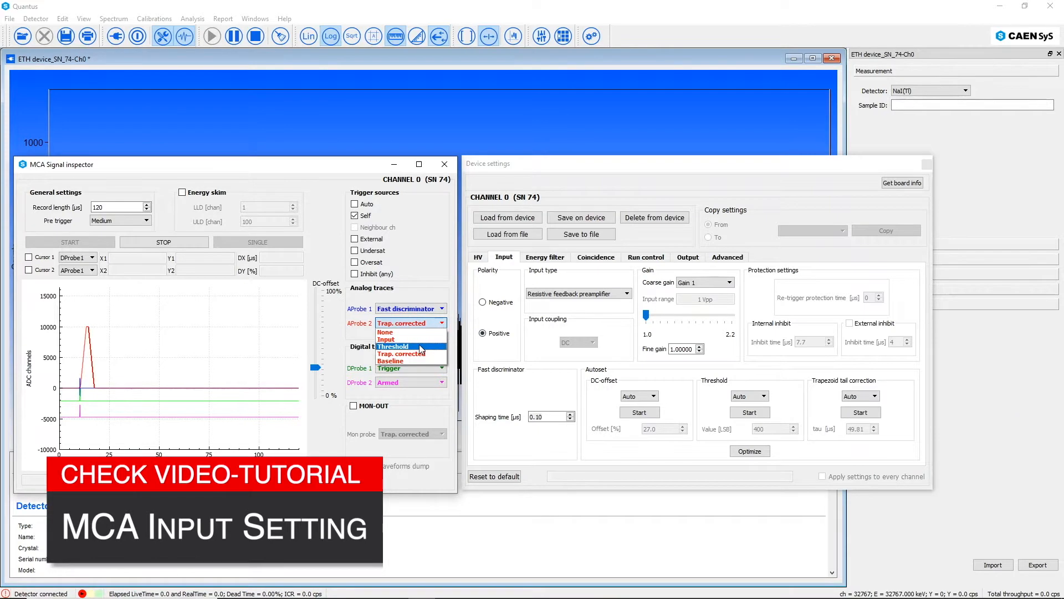
pyautogui.click(422, 346)
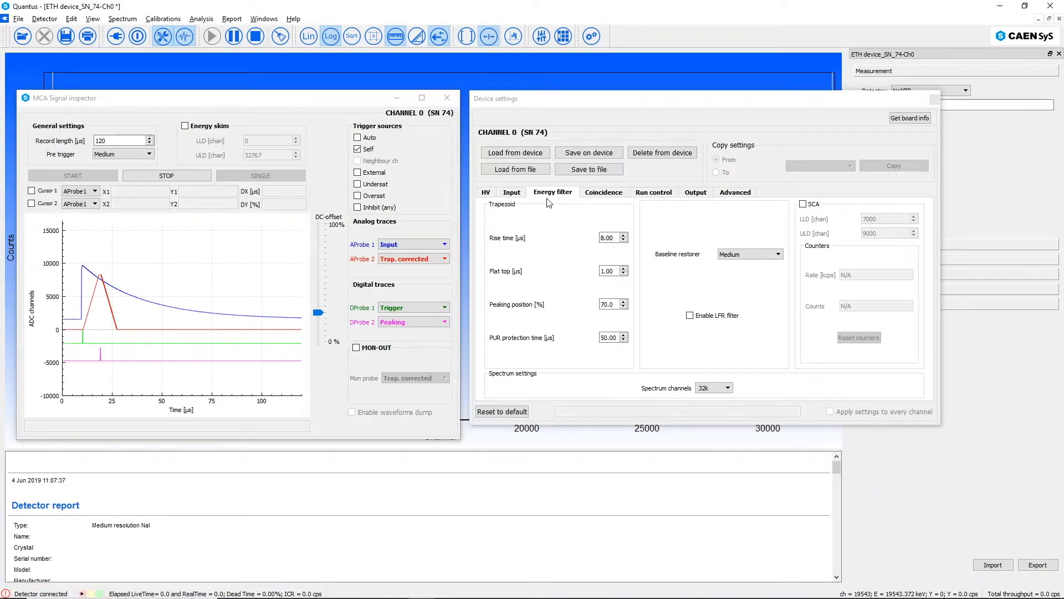
# - Set analog probe 1 to Trapezoid in the signal inspector to view the energy filter's signal
pyautogui.click(447, 245)
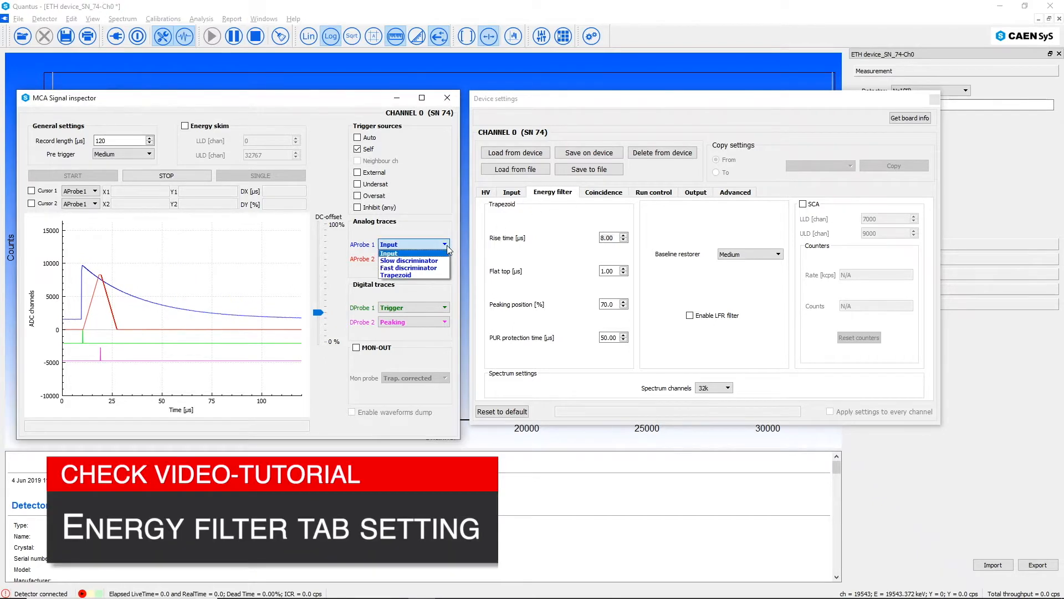
pyautogui.click(424, 275)
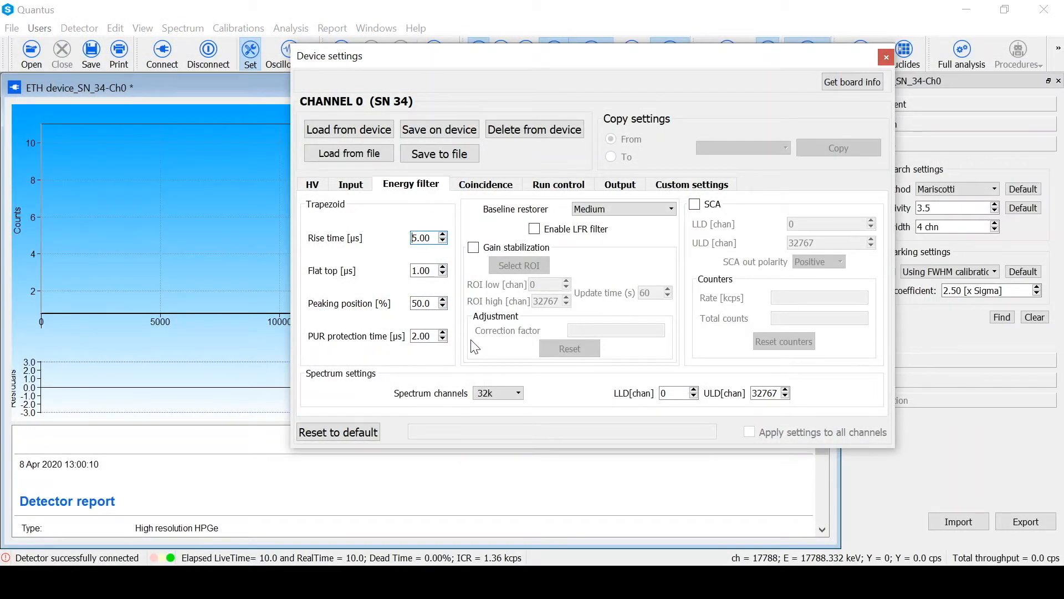
# - Enable the real-time stop condition in the run control settings with a preset of 10 s, and close the device settings
pyautogui.click(555, 190)
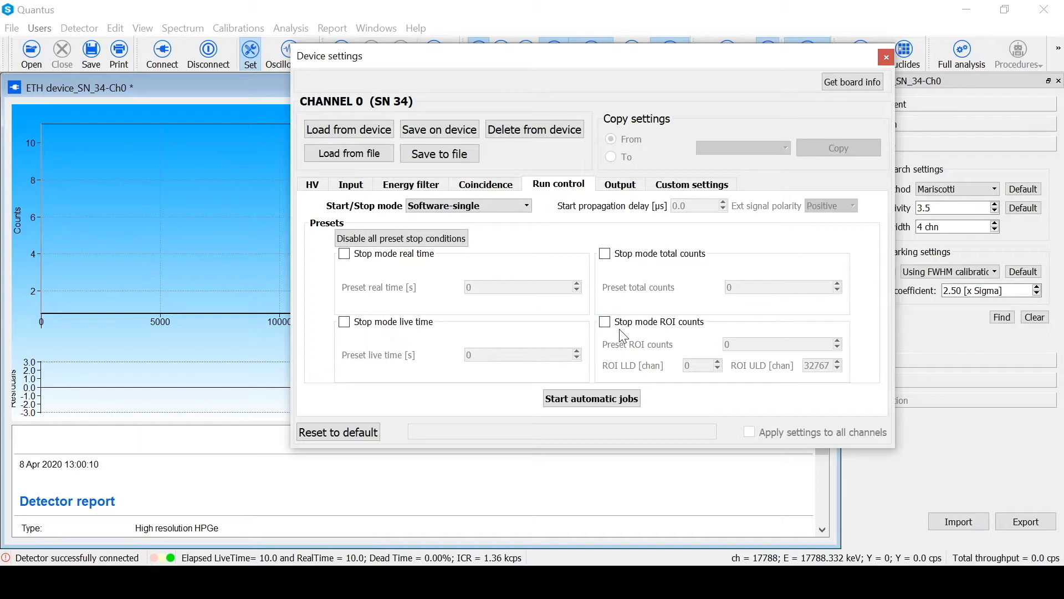
pyautogui.click(416, 260)
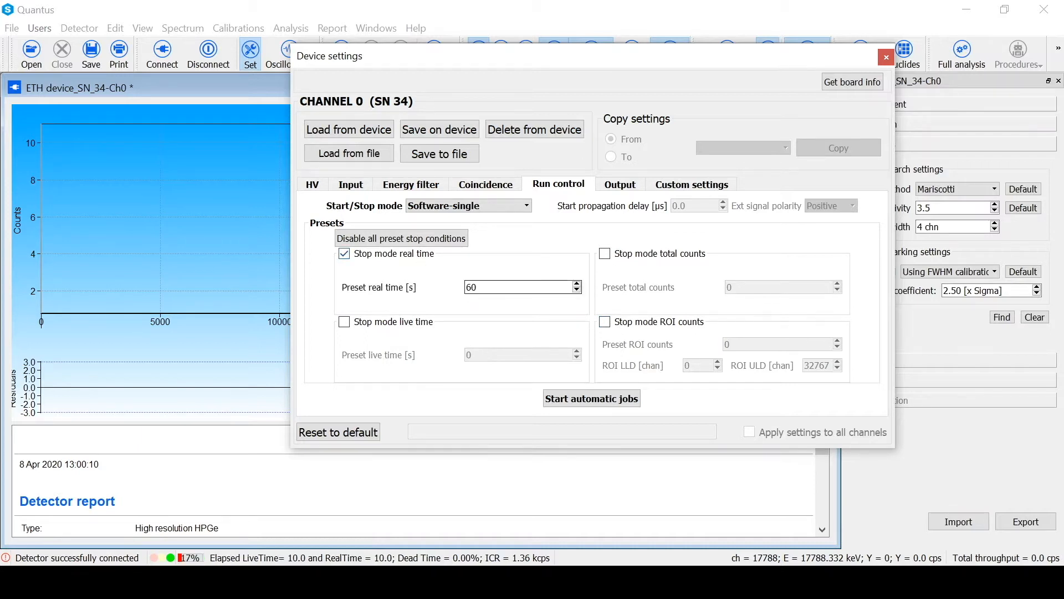
pyautogui.moveTo(475, 287); pyautogui.dragTo(460, 290)
pyautogui.write('10')
pyautogui.click(885, 56)
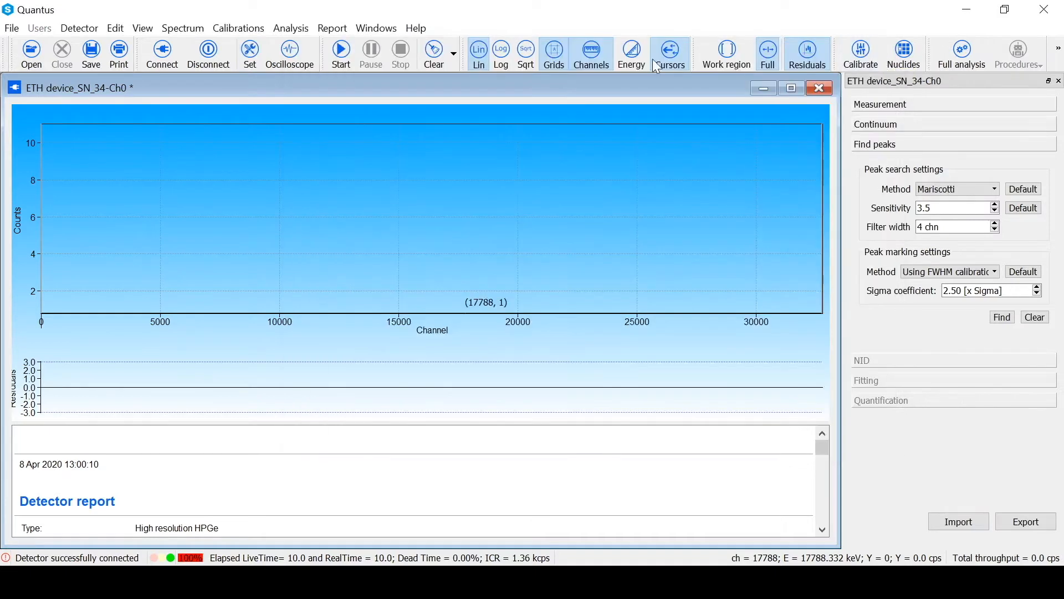
# - Run a data acquisition and accept stopping it at the preset real time
pyautogui.click(339, 58)
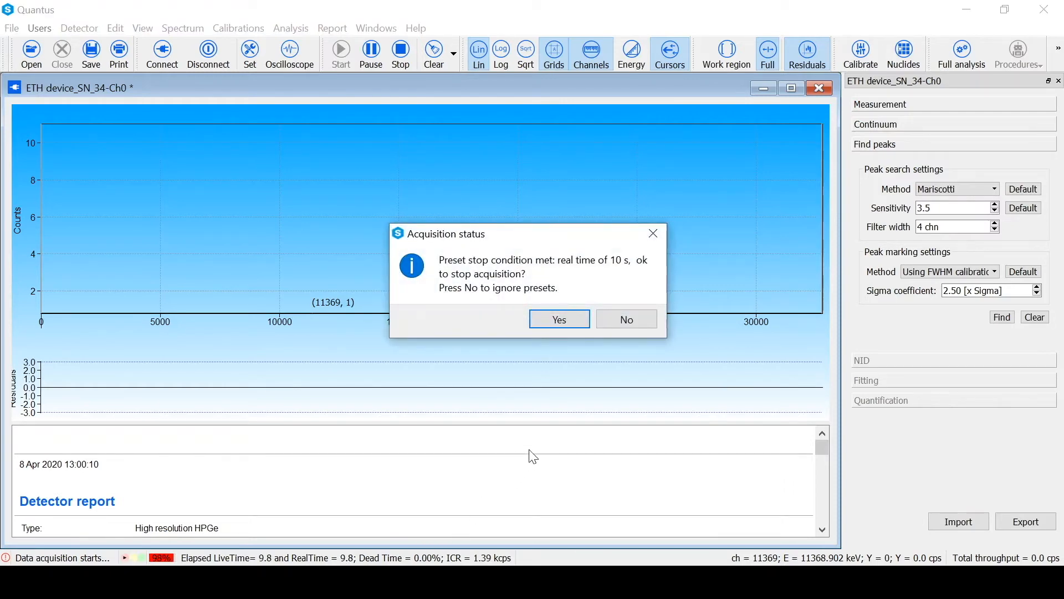
pyautogui.click(545, 322)
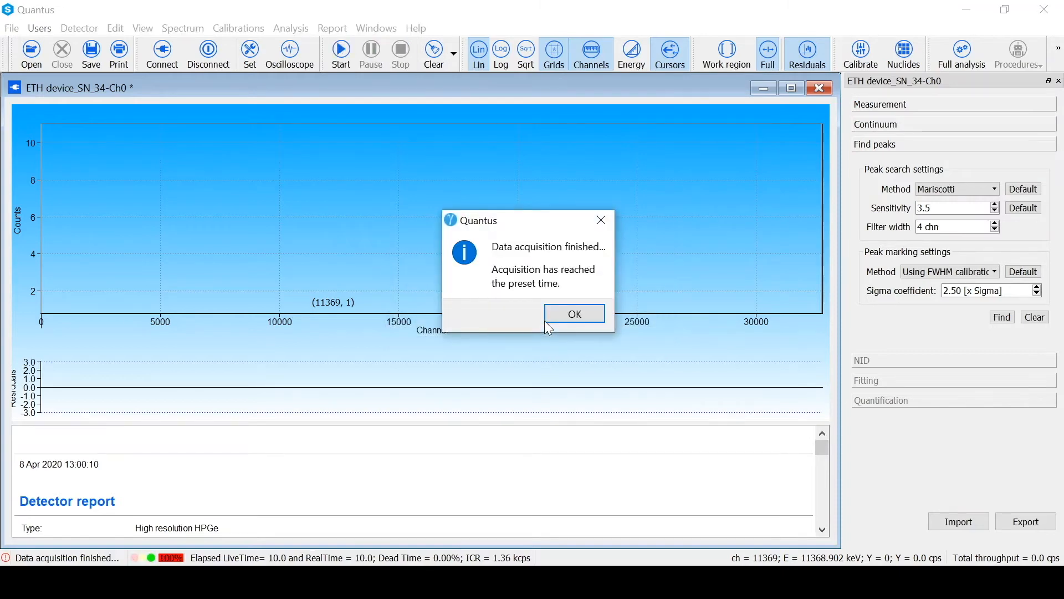
pyautogui.press('Return')
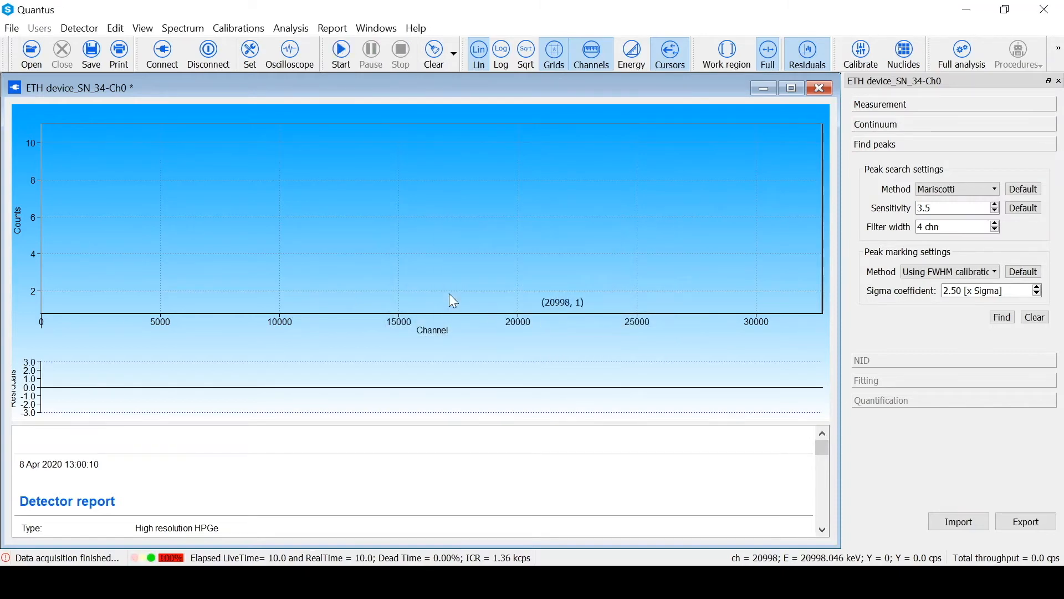
# - Reopen the device settings and disable the real-time stop condition
pyautogui.click(253, 61)
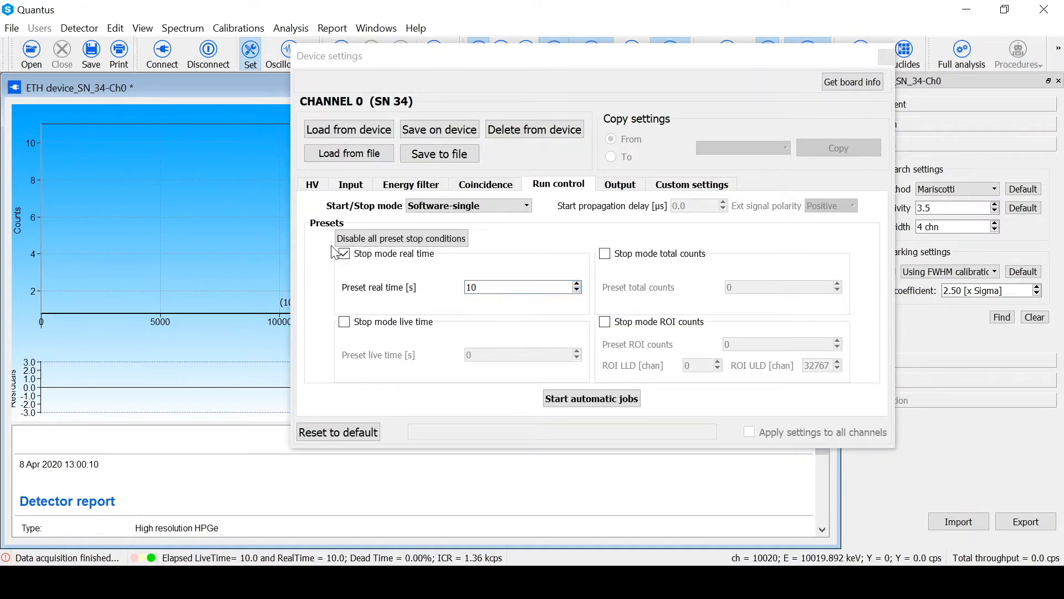
pyautogui.click(345, 255)
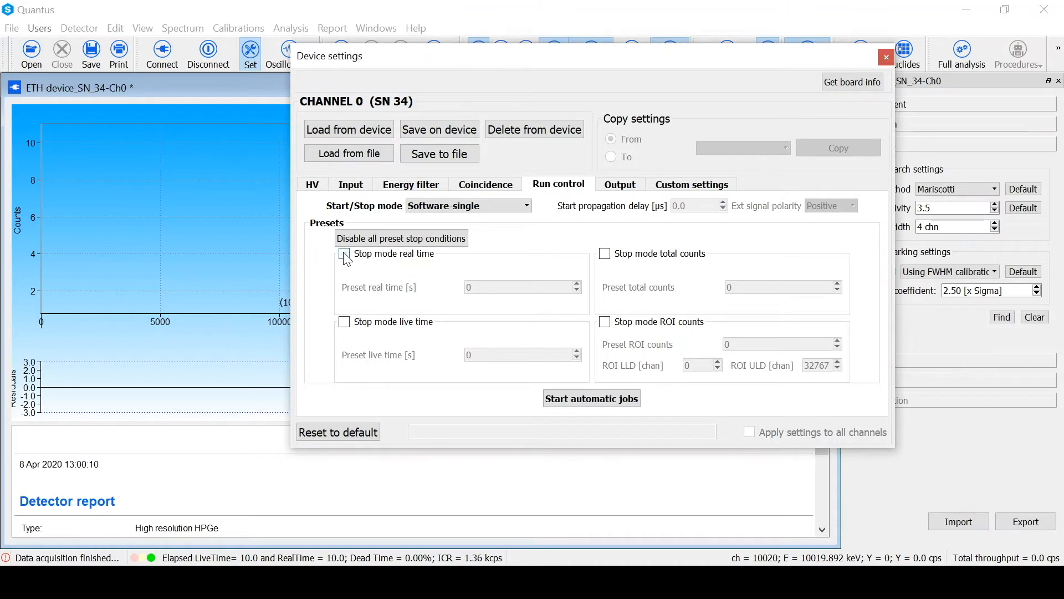
# - Set up automatic jobs as Multi-cycle single-config with the sample changer enabled, Positive advance polarity and Auto advance mode
pyautogui.click(589, 399)
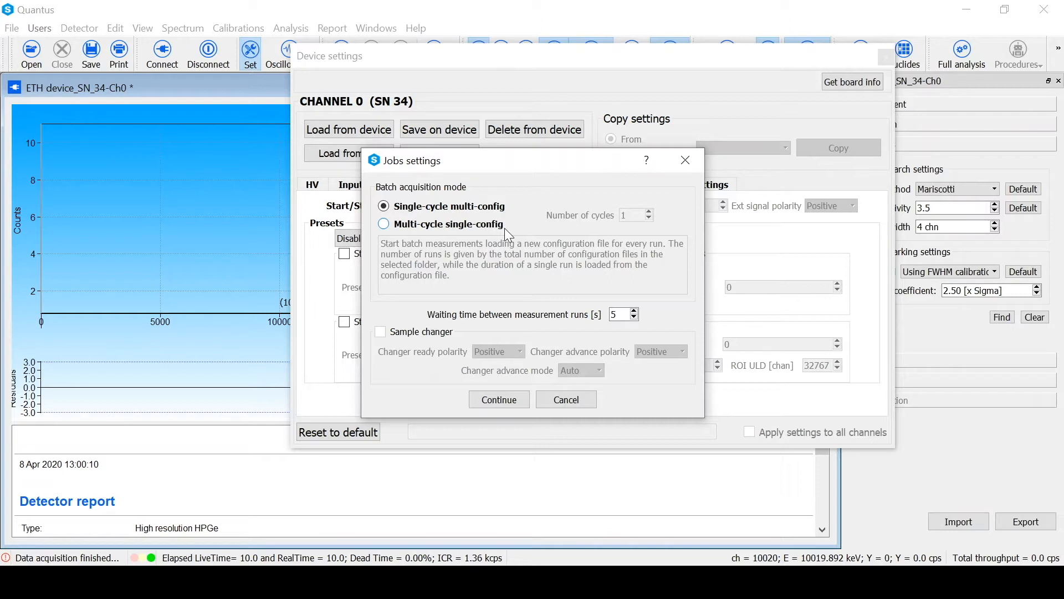
pyautogui.click(389, 229)
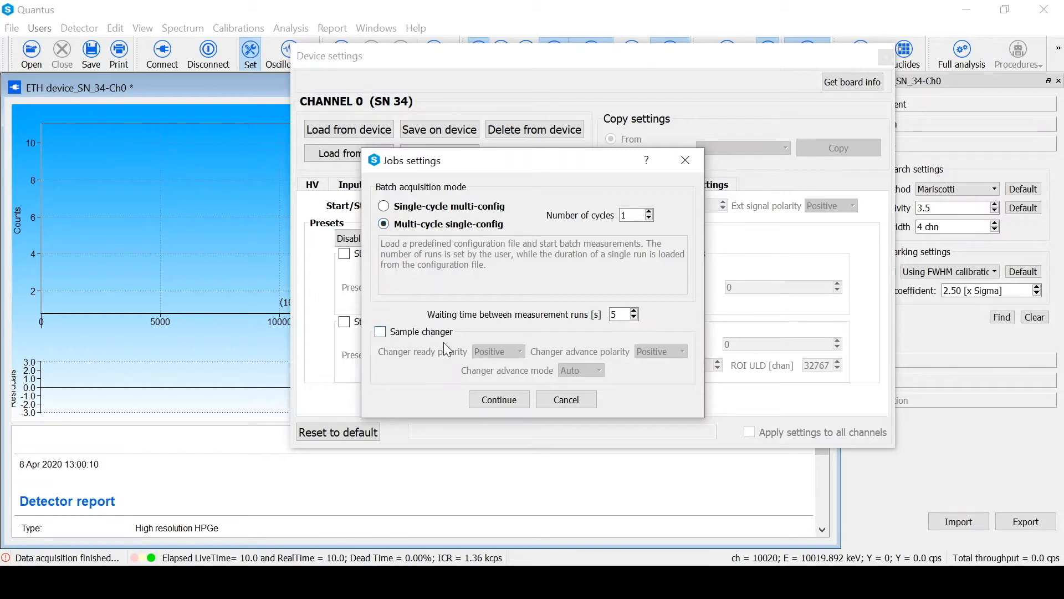
pyautogui.click(379, 336)
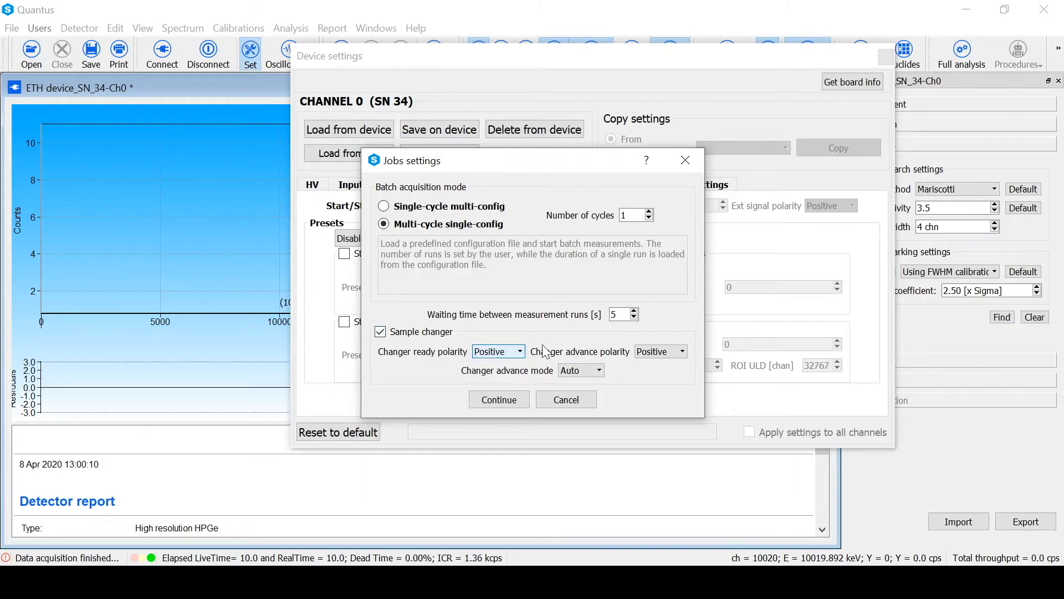
pyautogui.click(656, 353)
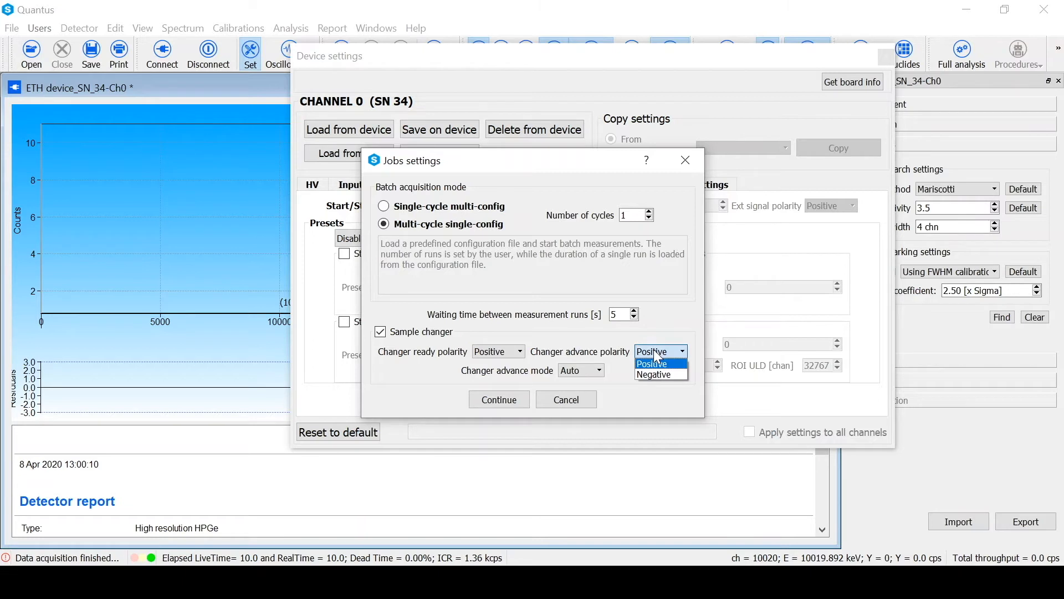
pyautogui.click(654, 353)
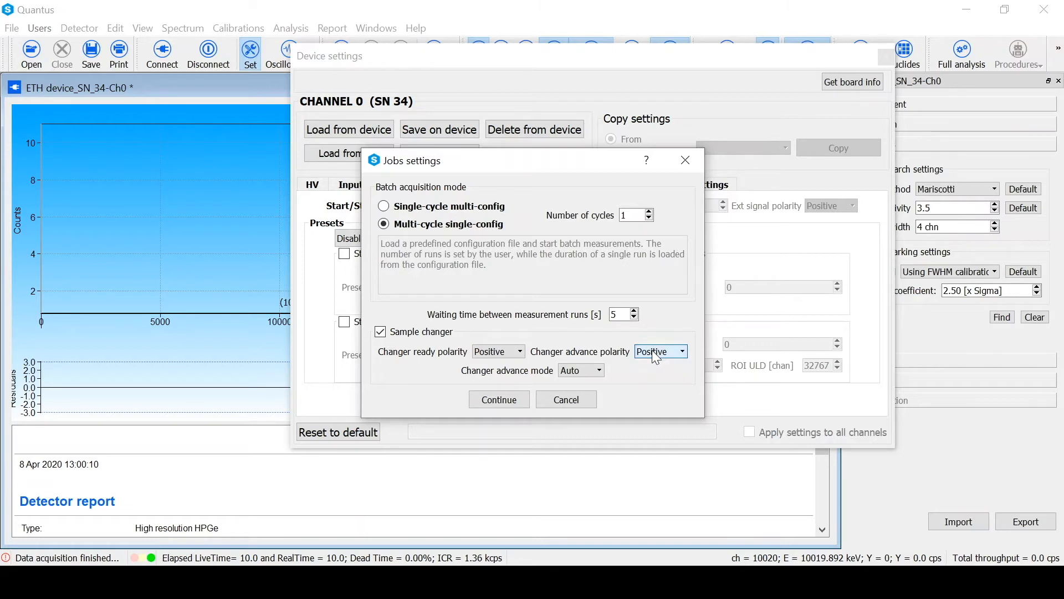
pyautogui.click(588, 369)
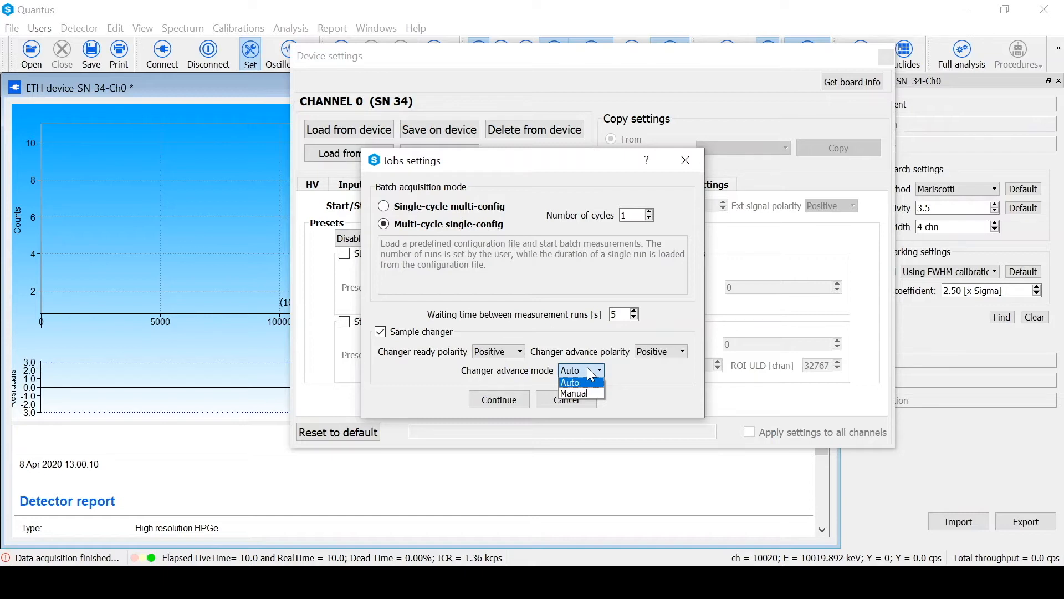
pyautogui.click(590, 374)
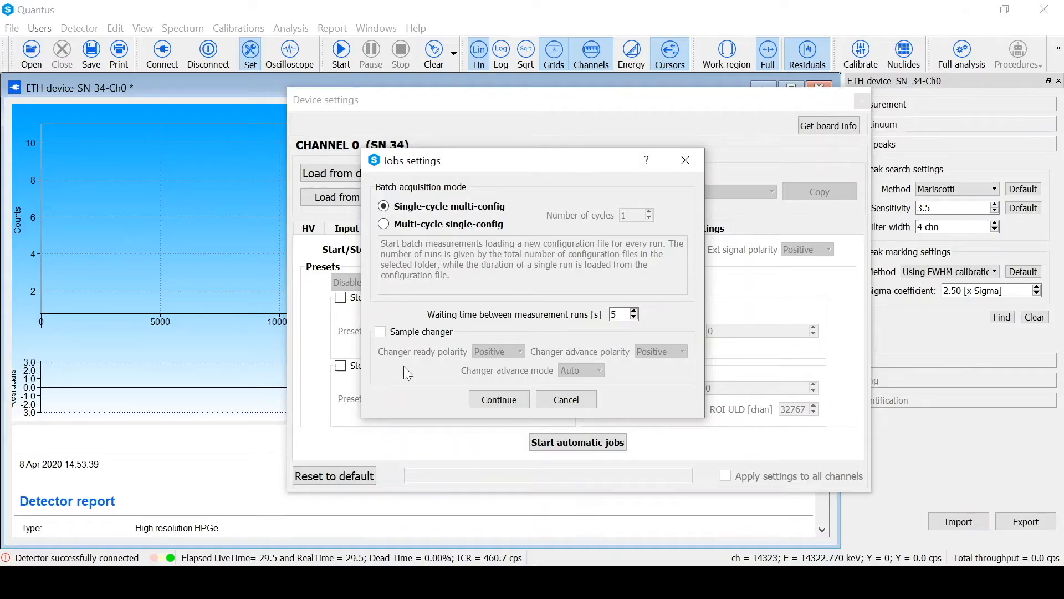
# - Run the single-cycle multi-config automatic jobs with Quantus\Jobs_Tutorial as the working directory, and acknowledge their completion
pyautogui.click(480, 396)
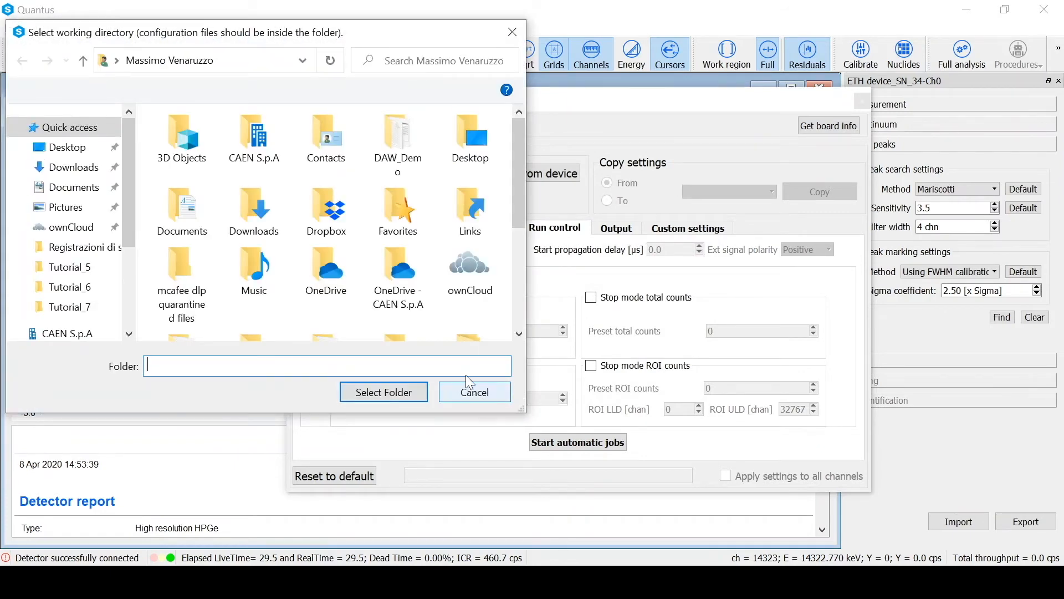
pyautogui.moveTo(516, 217); pyautogui.dragTo(513, 272)
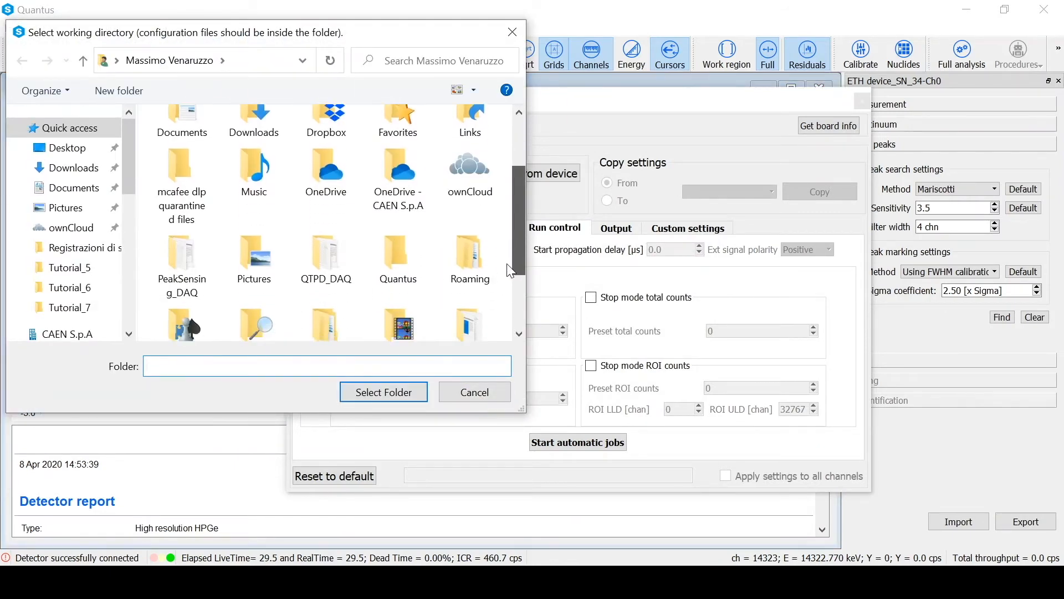
pyautogui.click(411, 280)
pyautogui.doubleClick(410, 280)
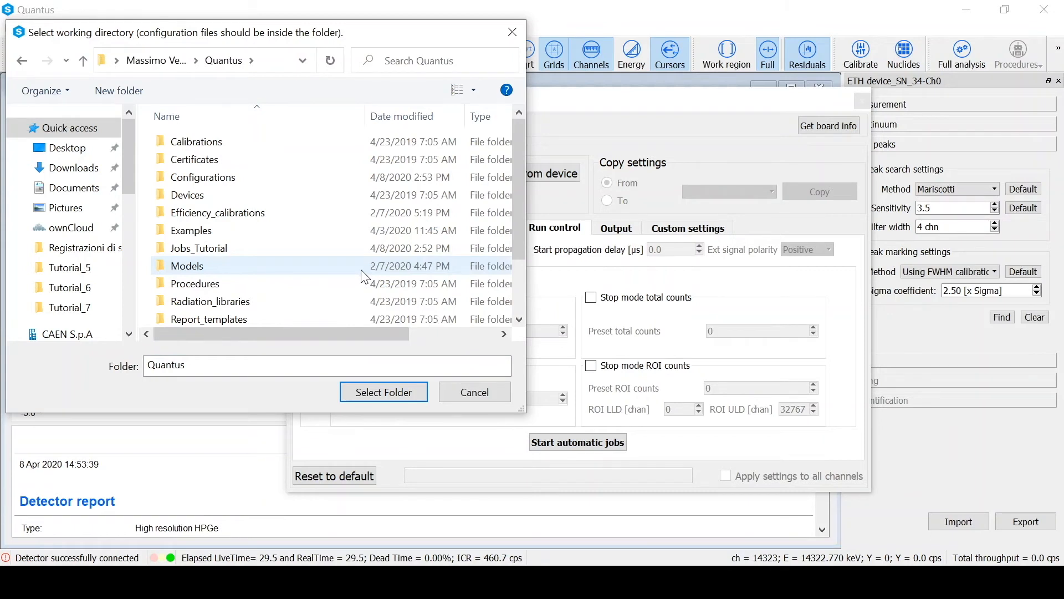
pyautogui.click(253, 251)
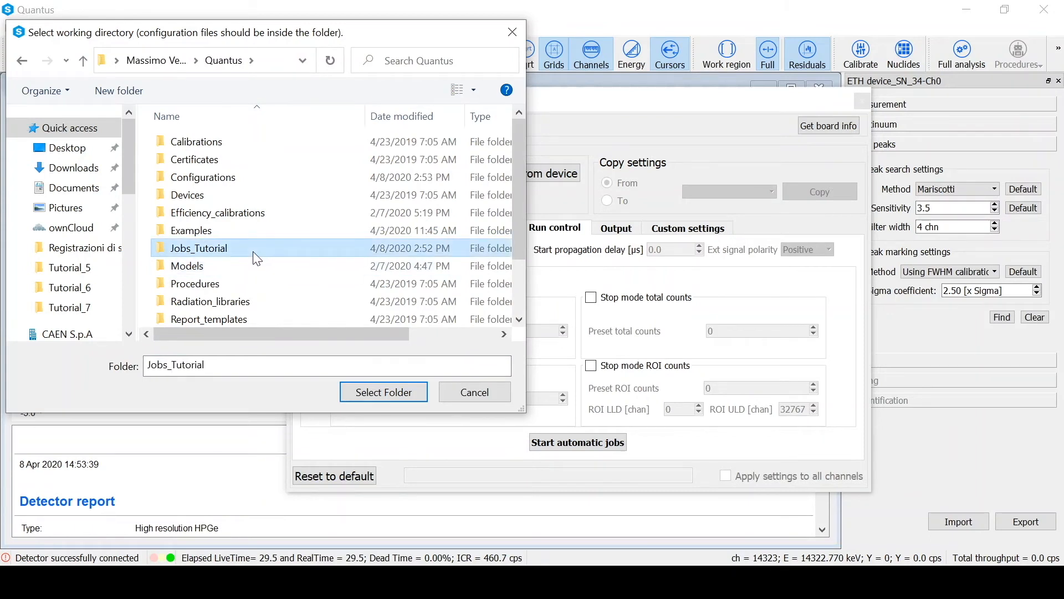
pyautogui.click(358, 391)
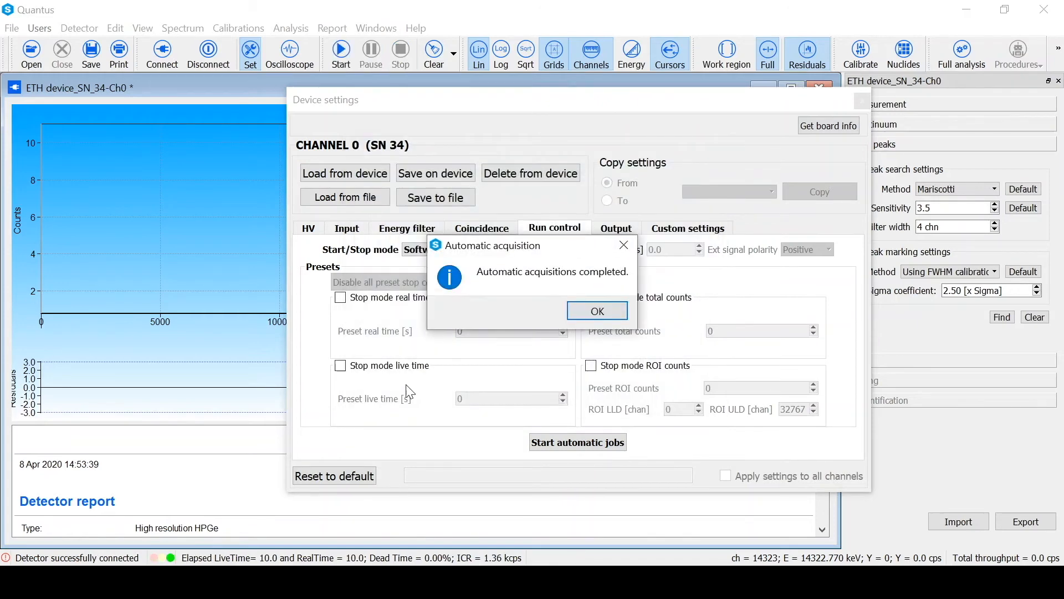
pyautogui.click(590, 314)
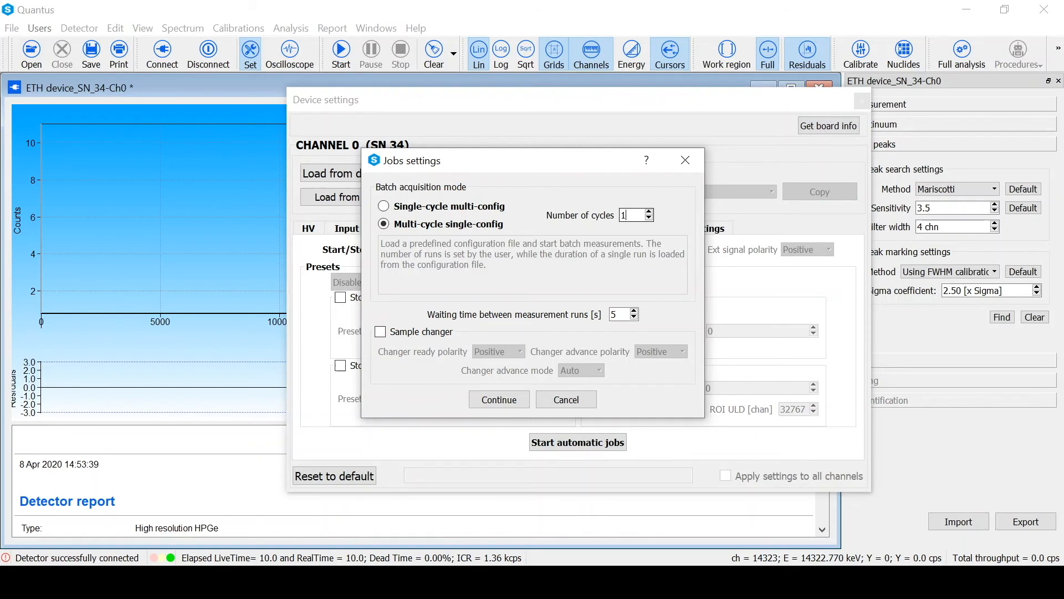
# - Set the number of cycles to 3 for the multi-cycle single-config batch and continue to the working directory selection
pyautogui.write('3')
pyautogui.press('Tab')
pyautogui.click(509, 409)
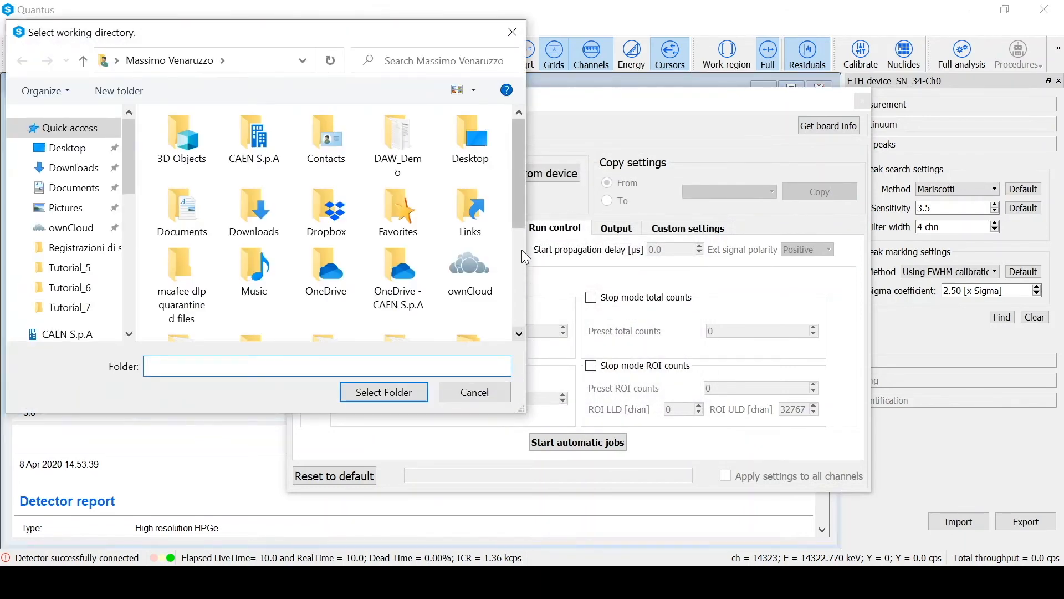
# - Select the Jobs_Tutorial folder inside Quantus as the working directory for the multi-cycle batch
pyautogui.scroll(-2, 523, 217)
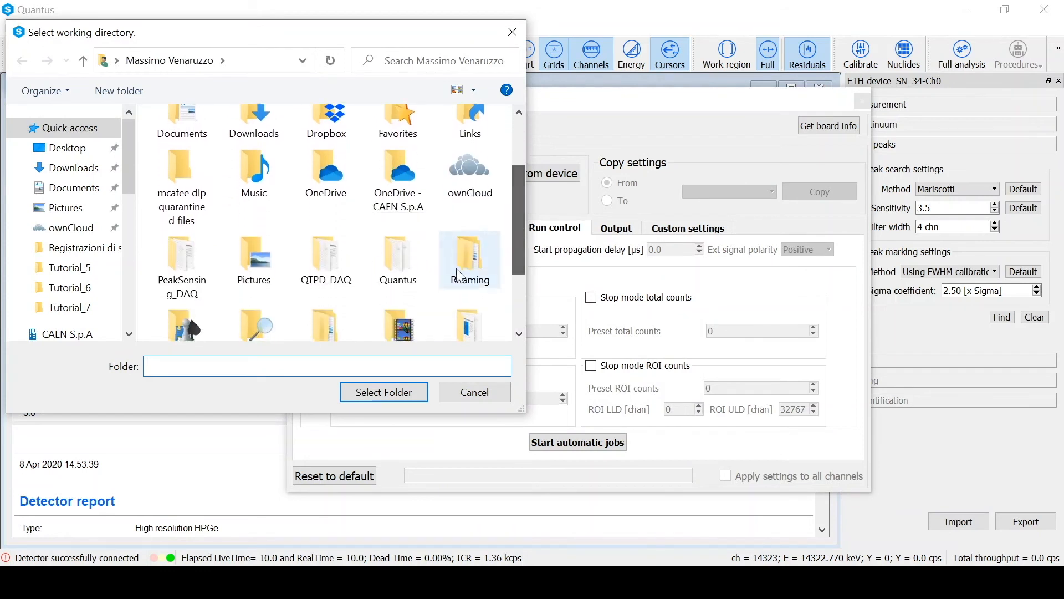
pyautogui.doubleClick(404, 277)
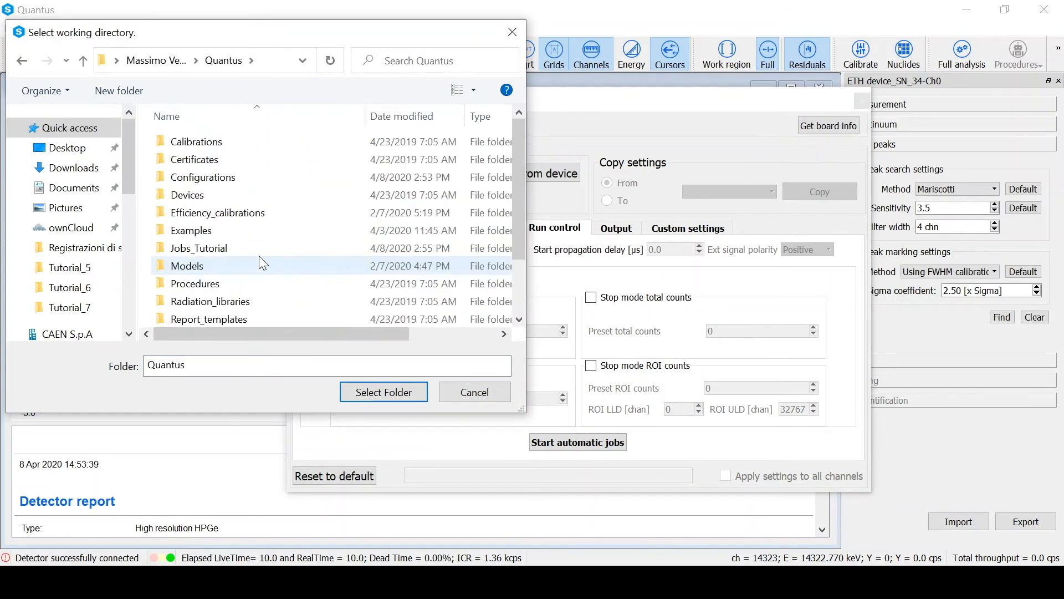
pyautogui.click(233, 249)
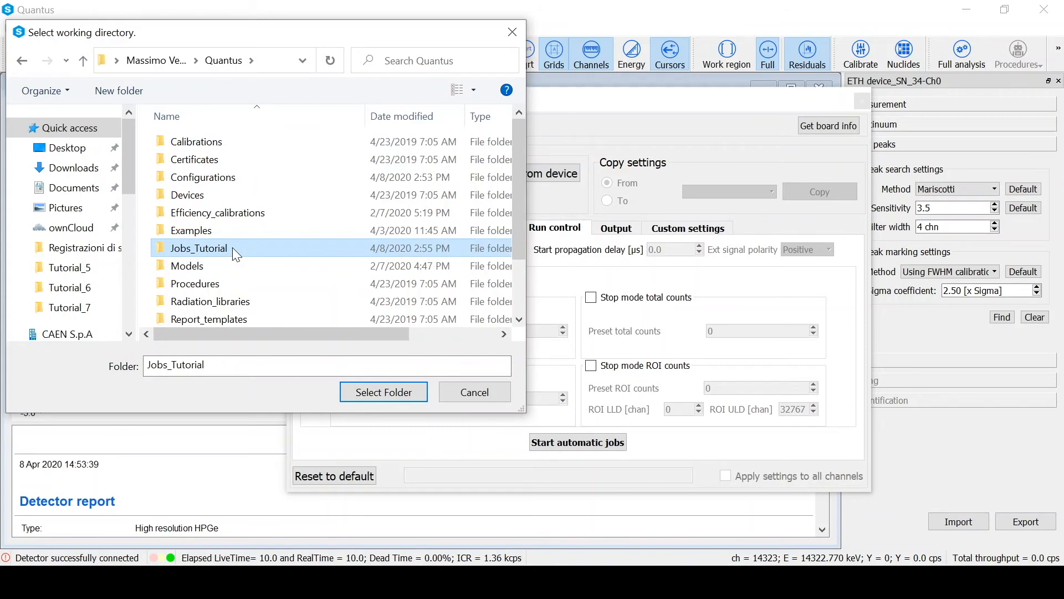
pyautogui.click(362, 397)
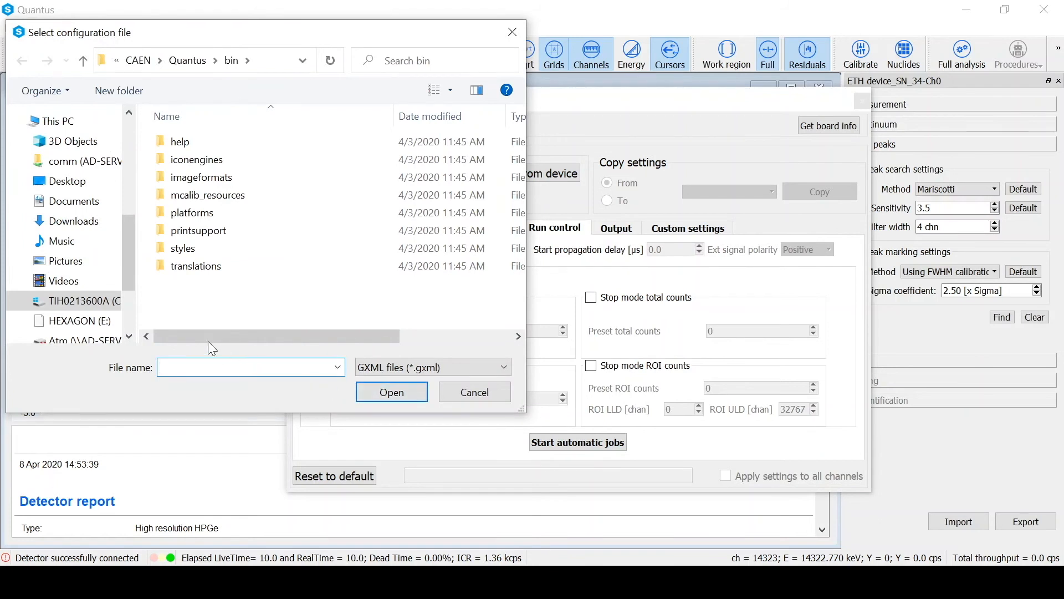
# - Browse from the C: drive through the user's profile folder to Quantus\Jobs_Tutorial in the configuration file selection
pyautogui.moveTo(114, 300); pyautogui.dragTo(123, 299)
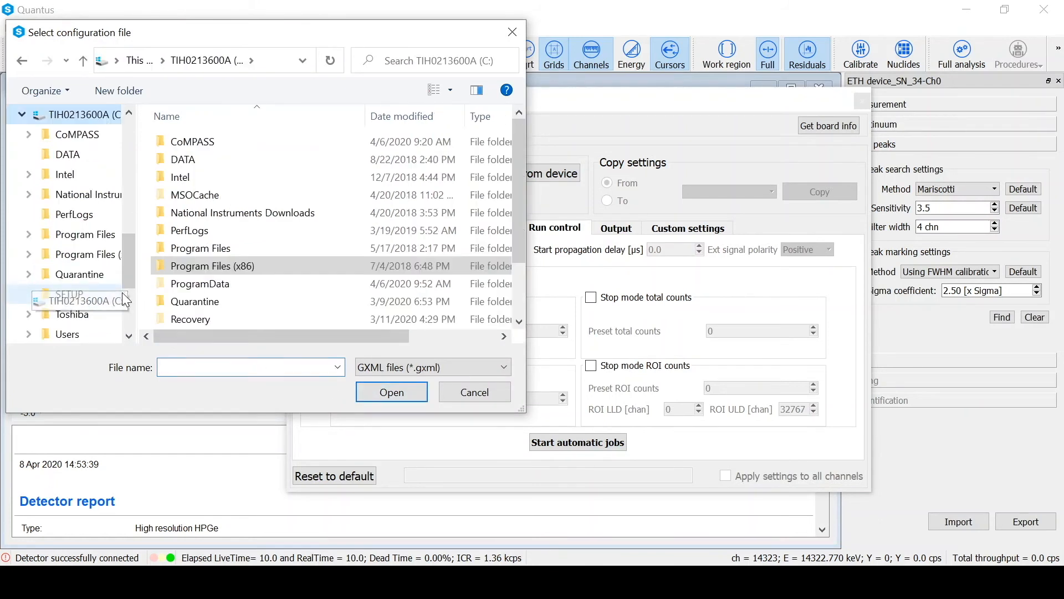
pyautogui.scroll(-2, 197, 308)
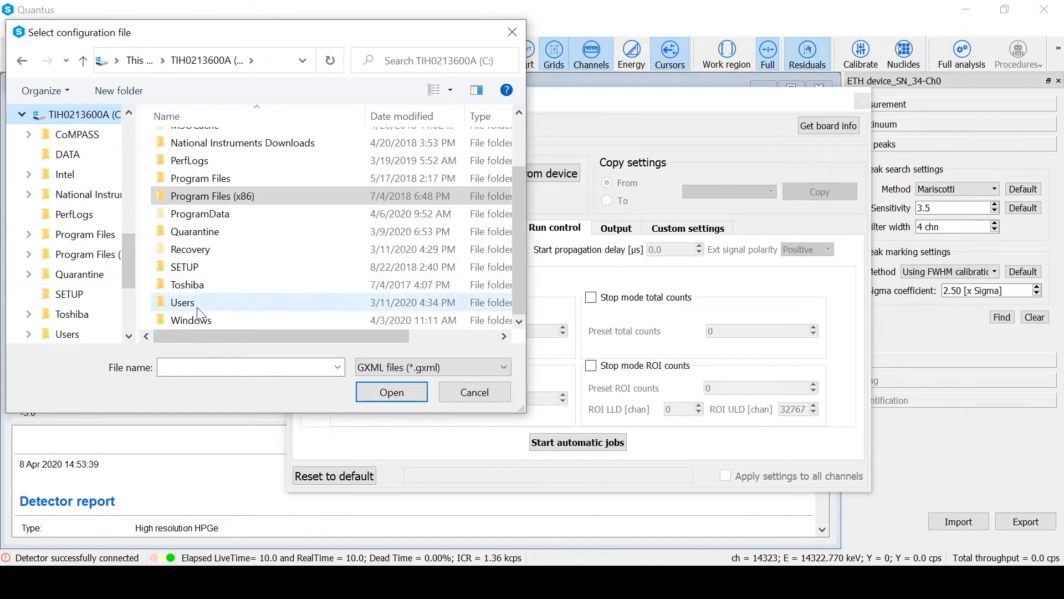
pyautogui.doubleClick(198, 304)
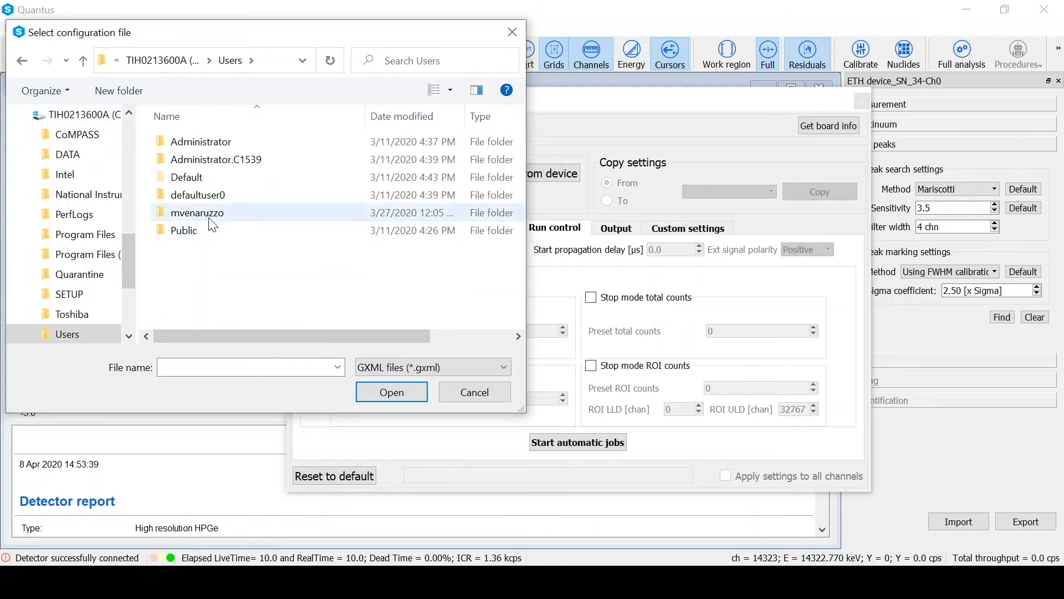
pyautogui.doubleClick(212, 222)
pyautogui.scroll(-2, 209, 267)
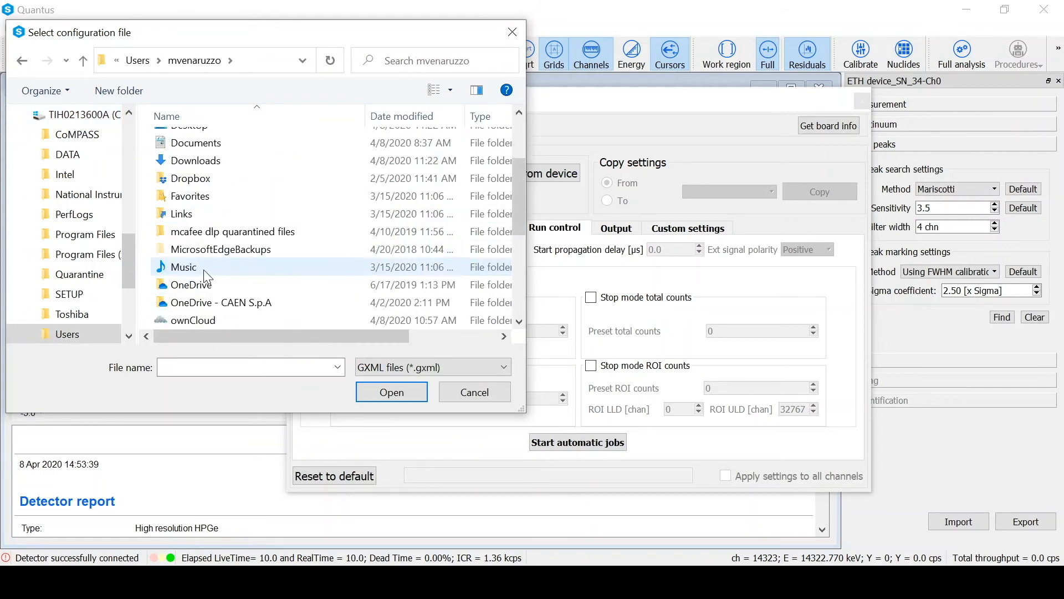
pyautogui.scroll(-2, 208, 276)
pyautogui.click(200, 290)
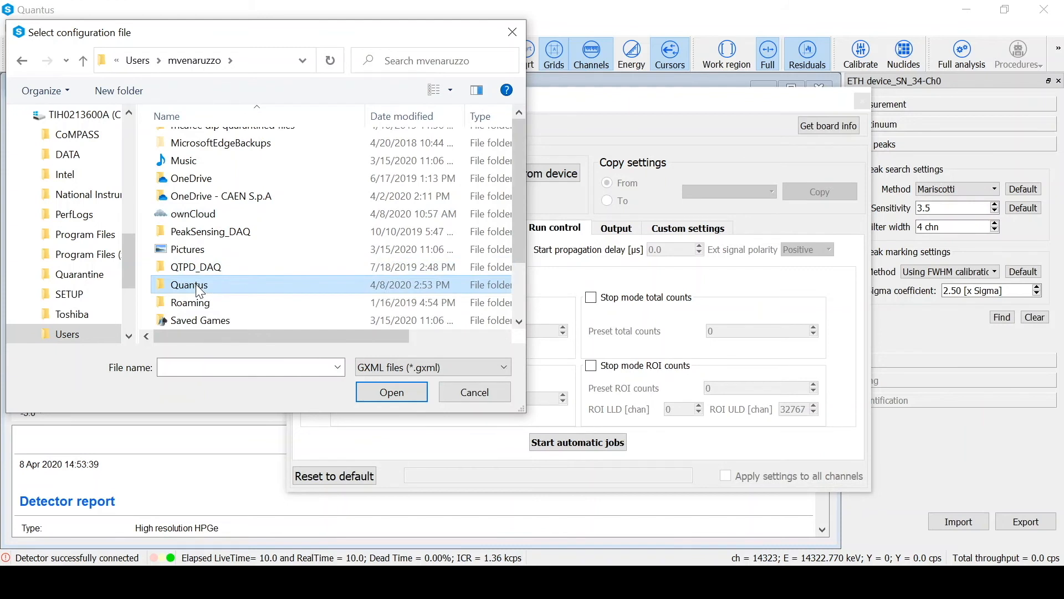
pyautogui.doubleClick(200, 290)
pyautogui.doubleClick(216, 250)
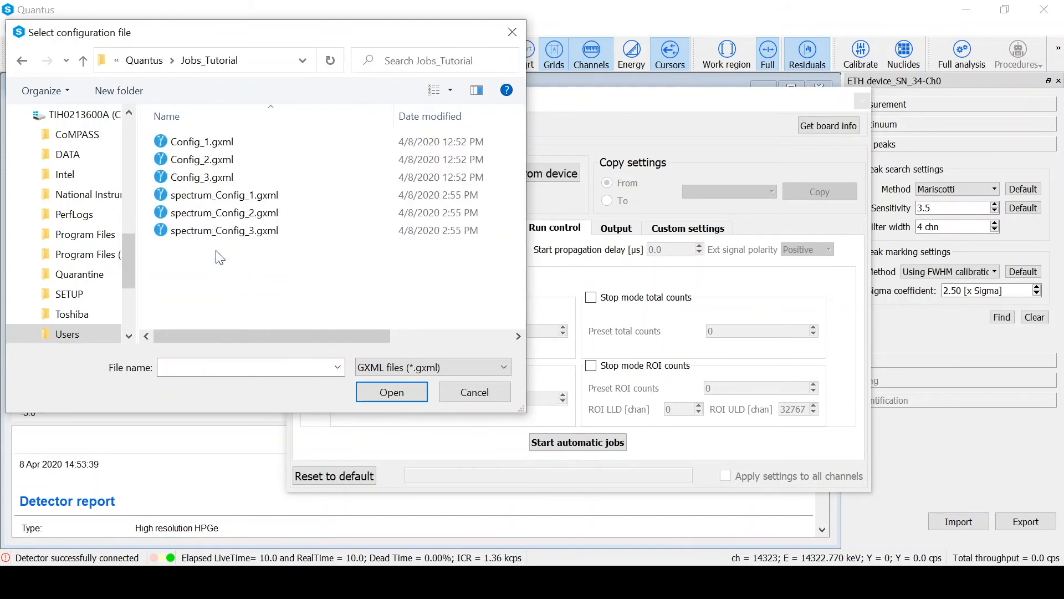
# - Run the multi-cycle automatic acquisition with Config_1.gxml as the configuration file, and acknowledge its completion
pyautogui.click(228, 147)
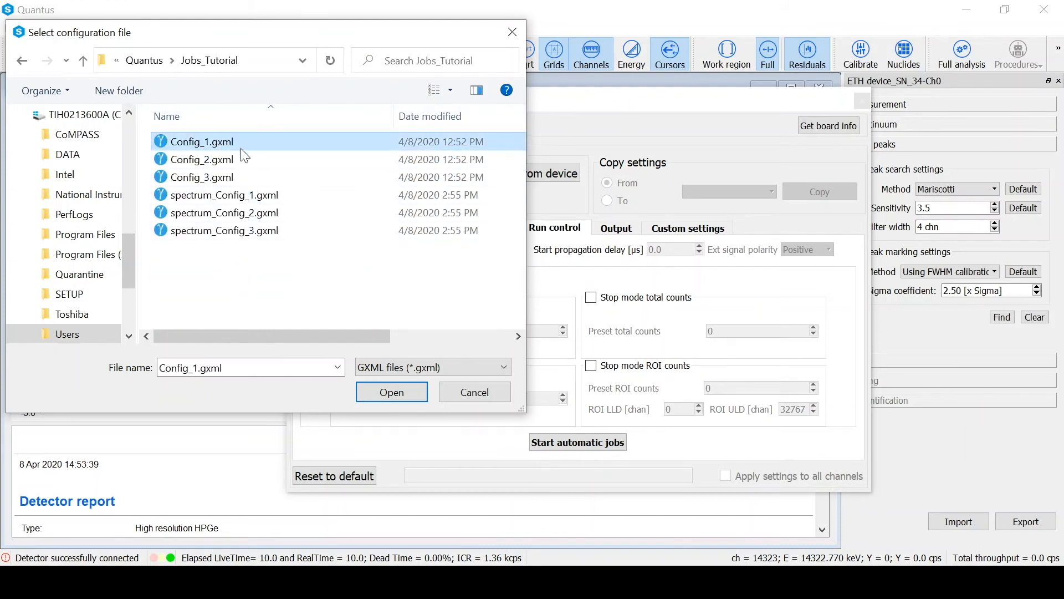
pyautogui.click(392, 394)
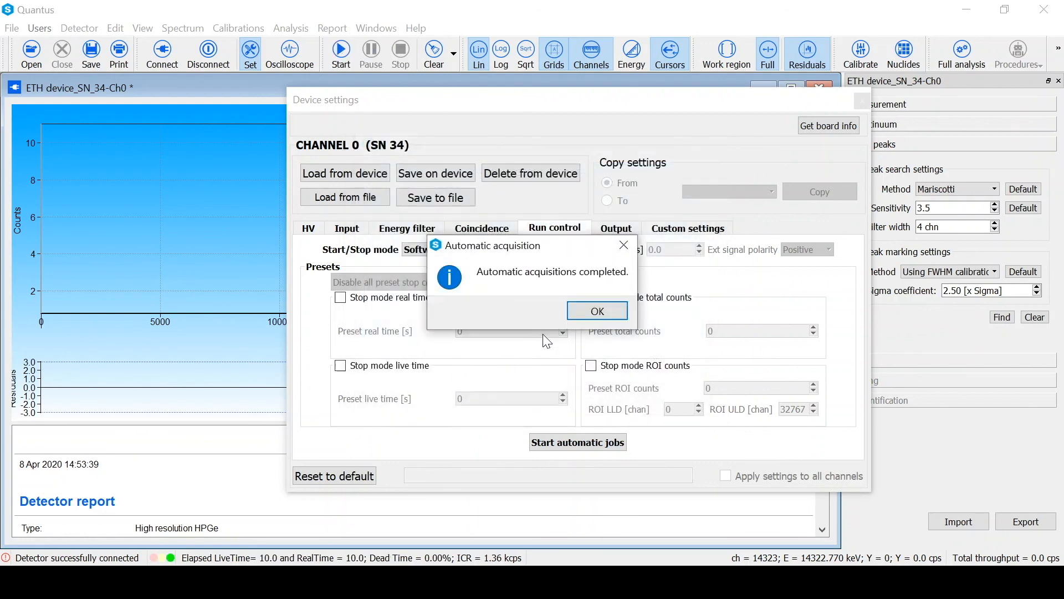
pyautogui.click(580, 315)
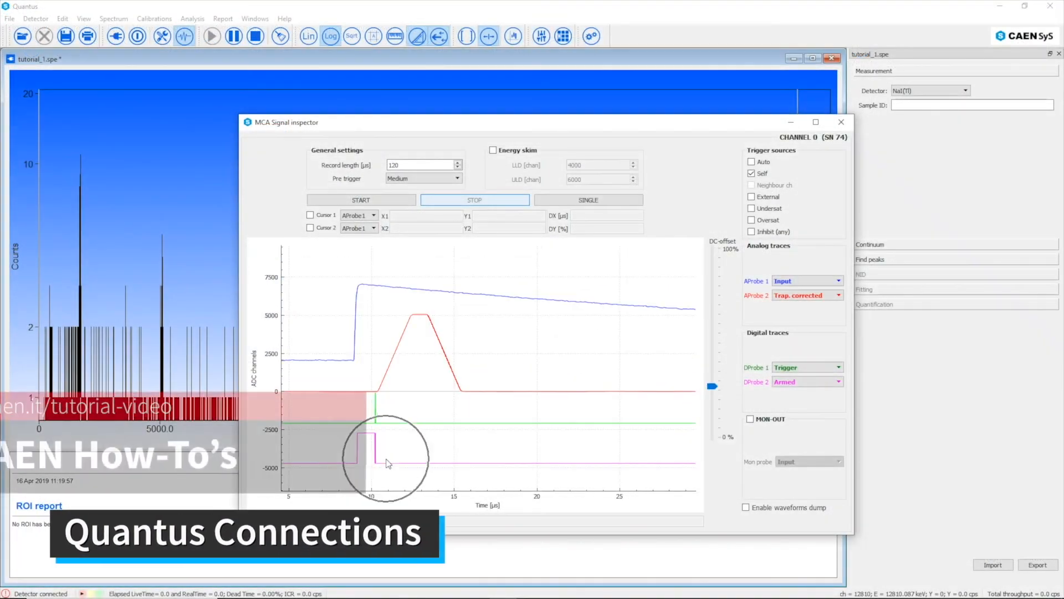
# - Set digital probe 2 to Peaking in the MCA Signal inspector and move the second cursor closer to the first
pyautogui.click(821, 382)
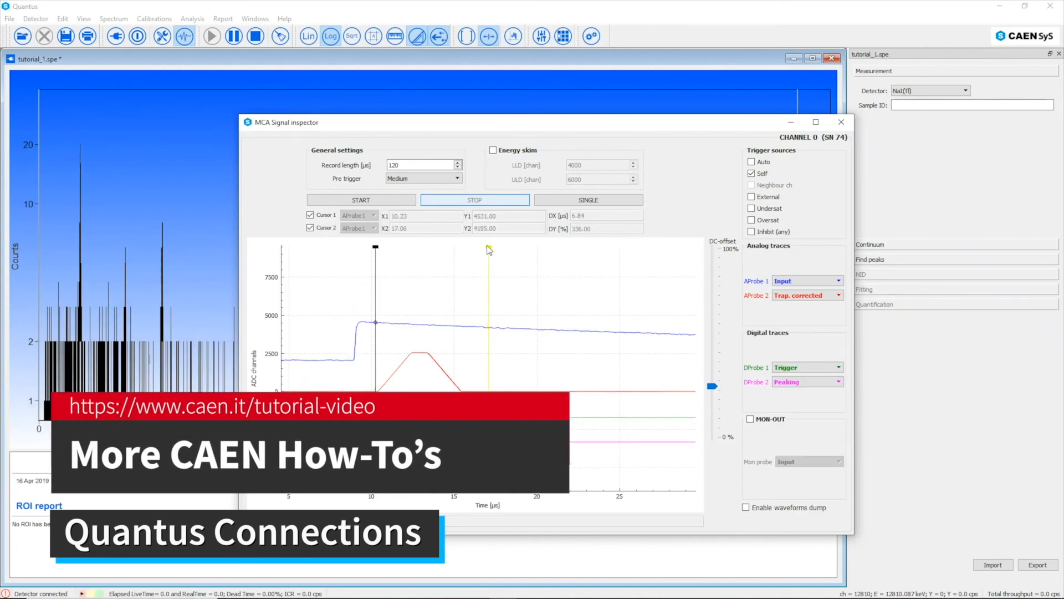
pyautogui.moveTo(489, 248); pyautogui.dragTo(426, 260)
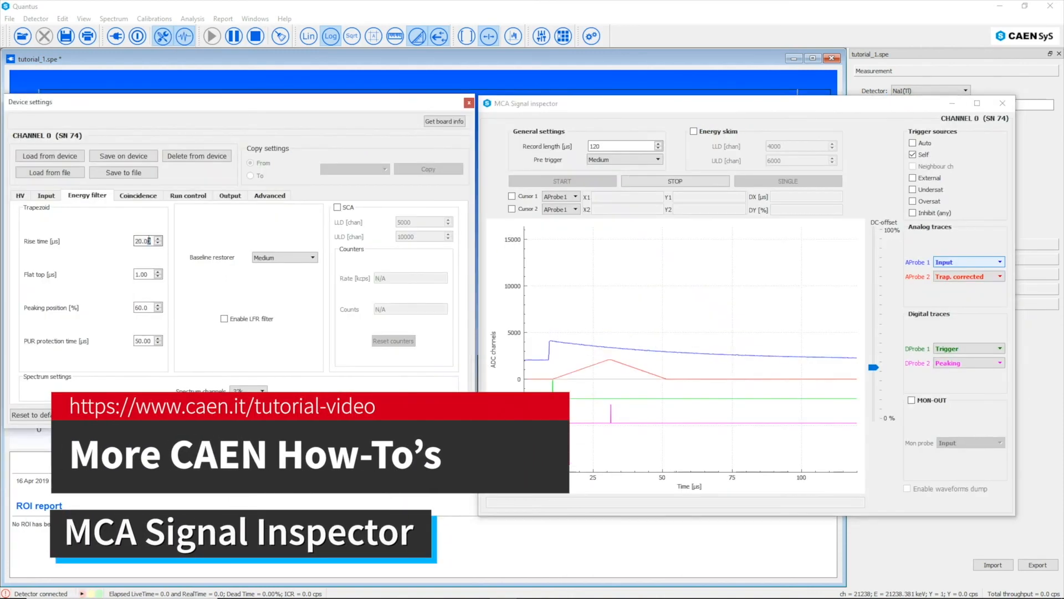
# - Select the trapezoid rise time value in the energy filter settings for editing
pyautogui.moveTo(151, 241); pyautogui.dragTo(129, 244)
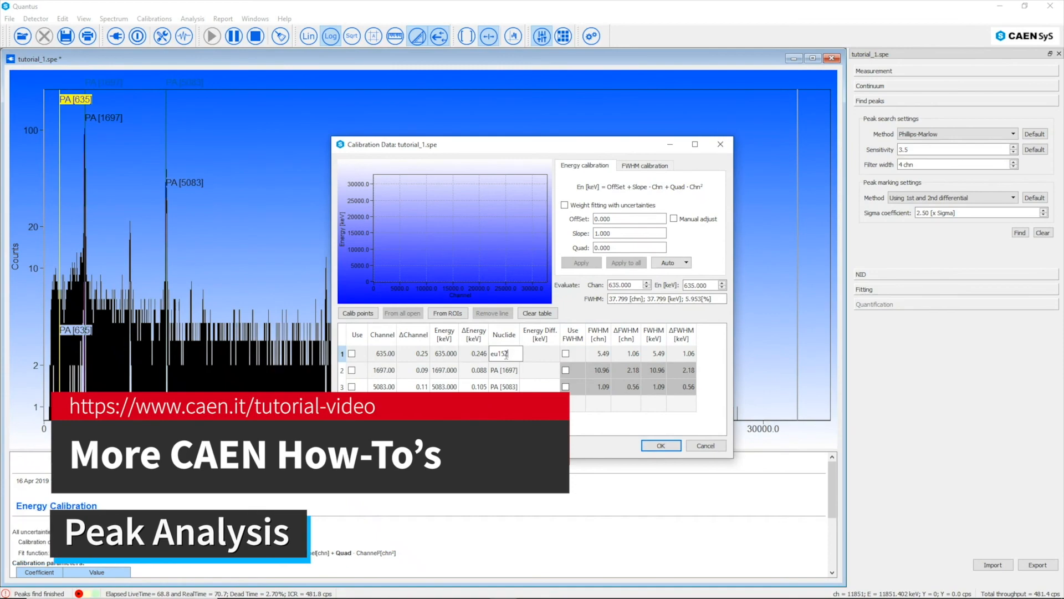
# - Enter eu152 as the nuclide for the channel 635 calibration point and bring up its radiations
pyautogui.press('Return')
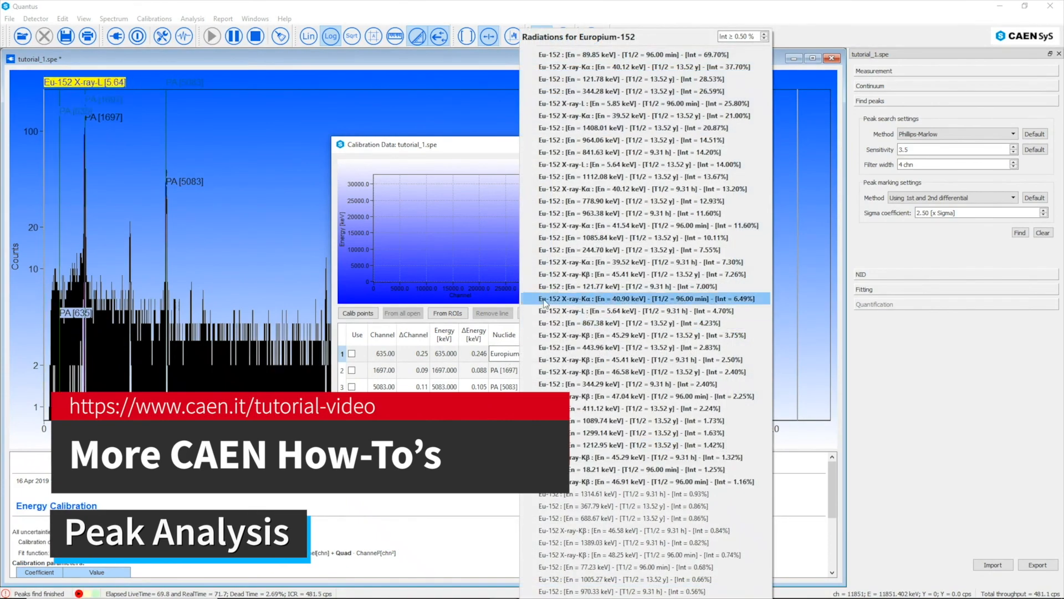